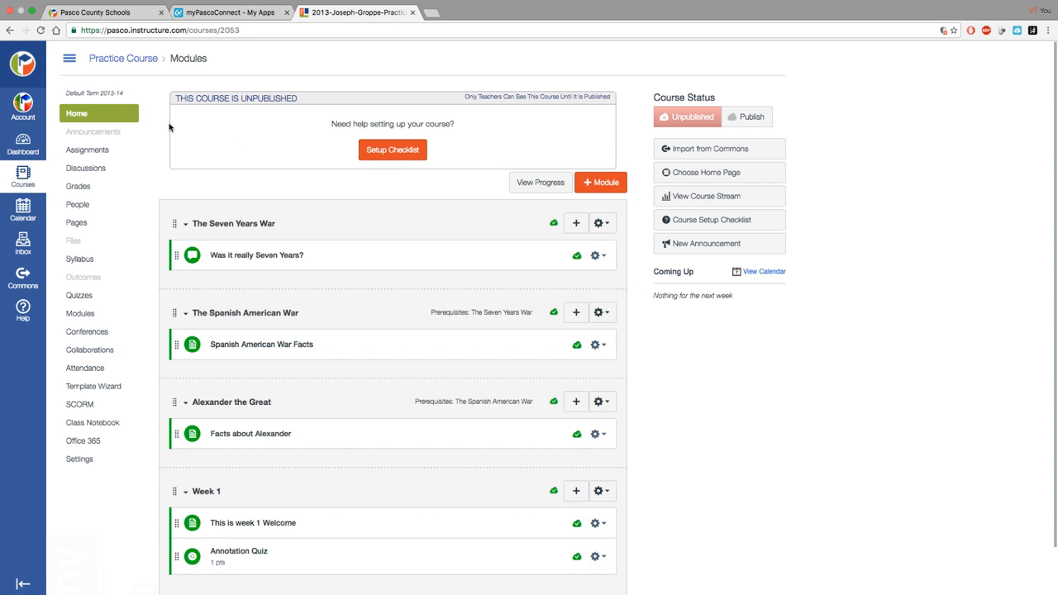
Step: Start a new assignment in the practice course and name it "Create a journal entry about the book you read today"
left_click(121, 137)
left_click(93, 149)
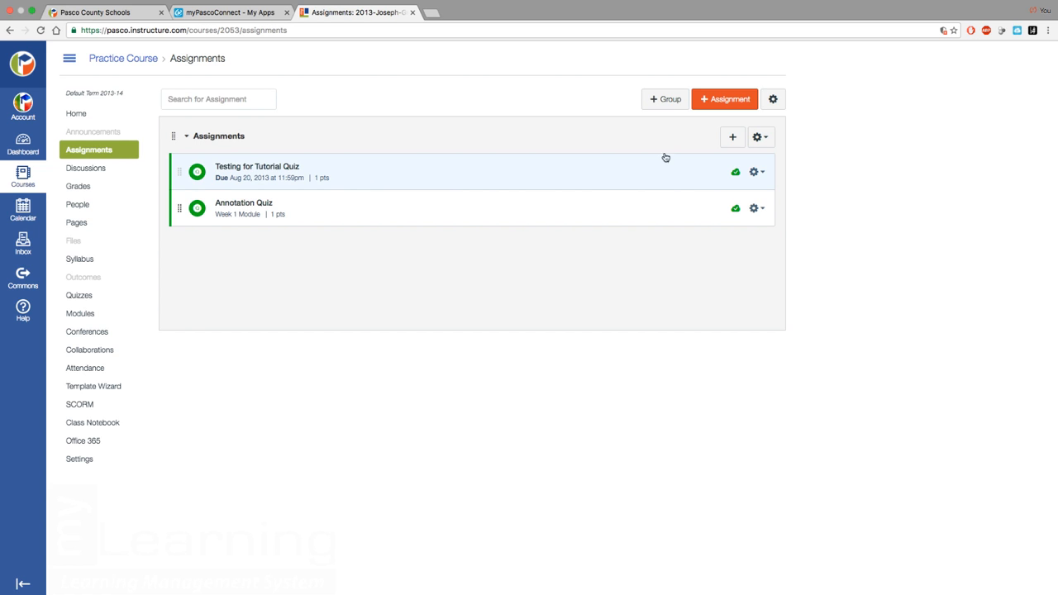
left_click(712, 101)
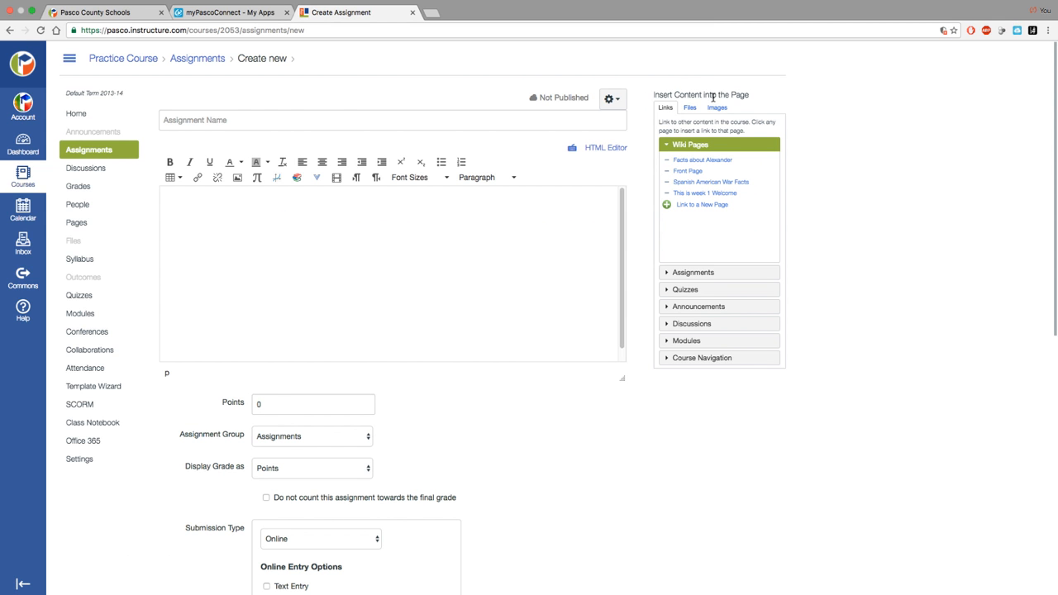
left_click(257, 120)
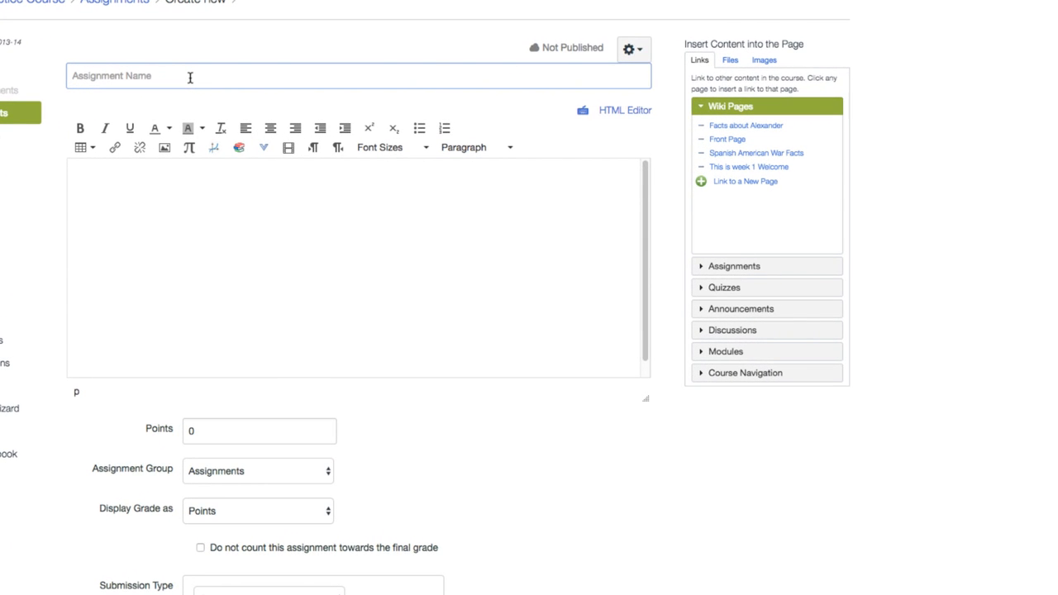
type("Create a journal entry ")
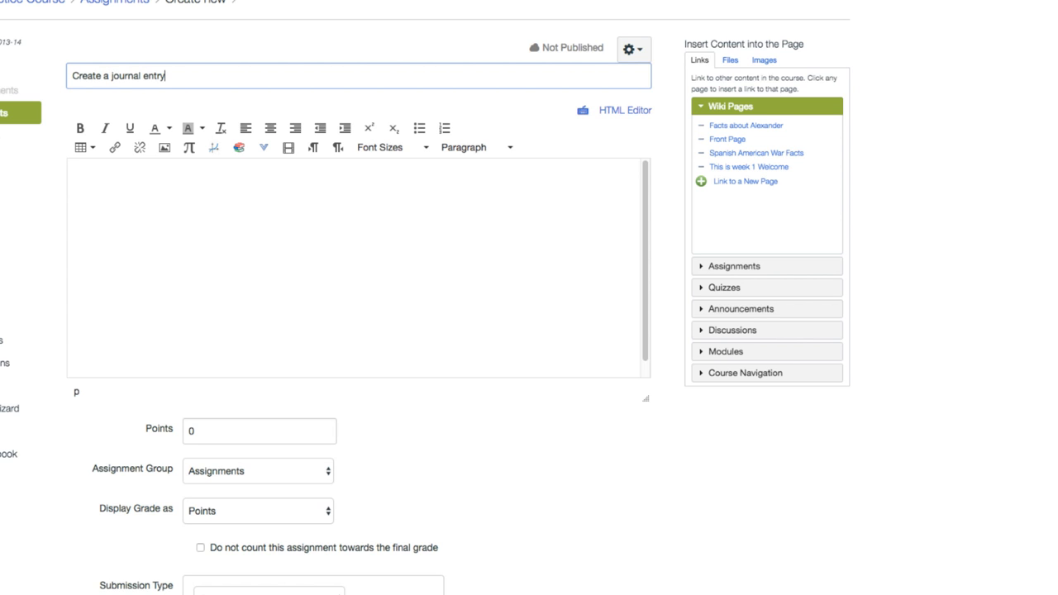
type("about the book you read today")
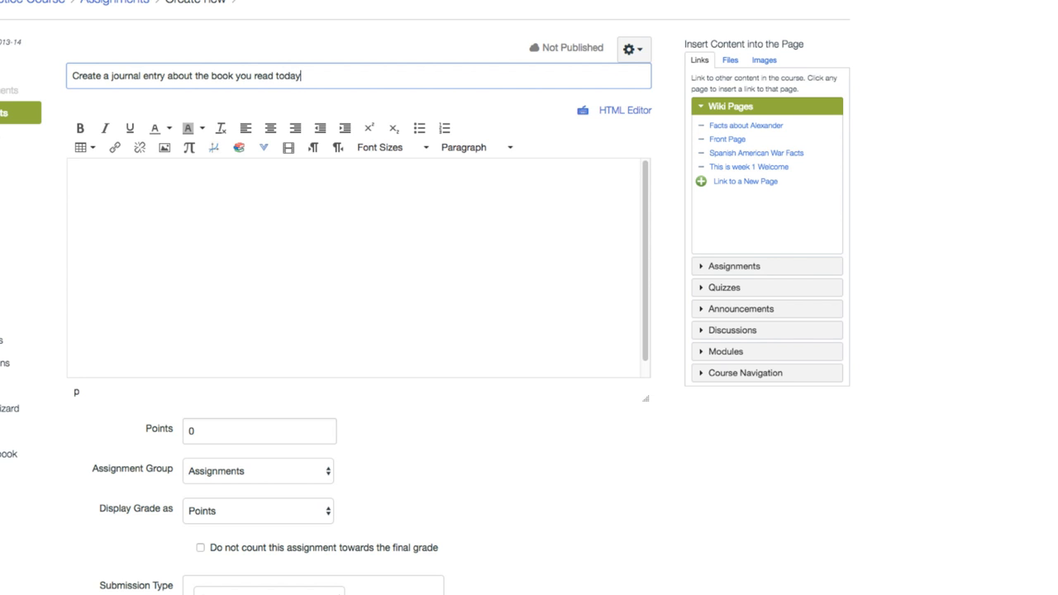
Step: Enter the placeholder description ";lkj;lkj;ljlkj;ljk" and set the assignment's points to 100
left_click(392, 230)
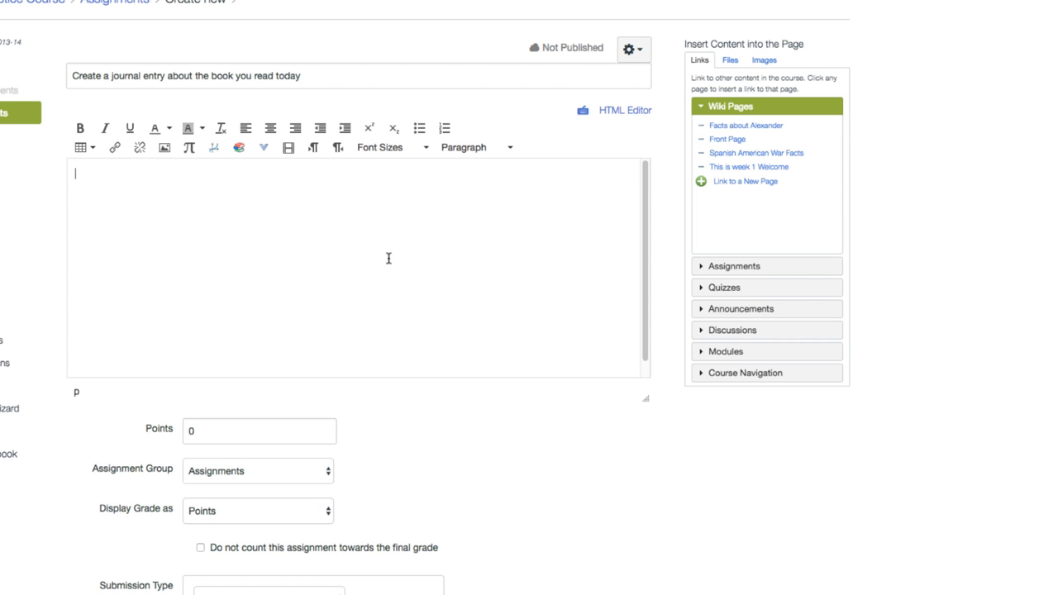
type(";lkj;lkj;ljlkj;ljk")
left_click(218, 431)
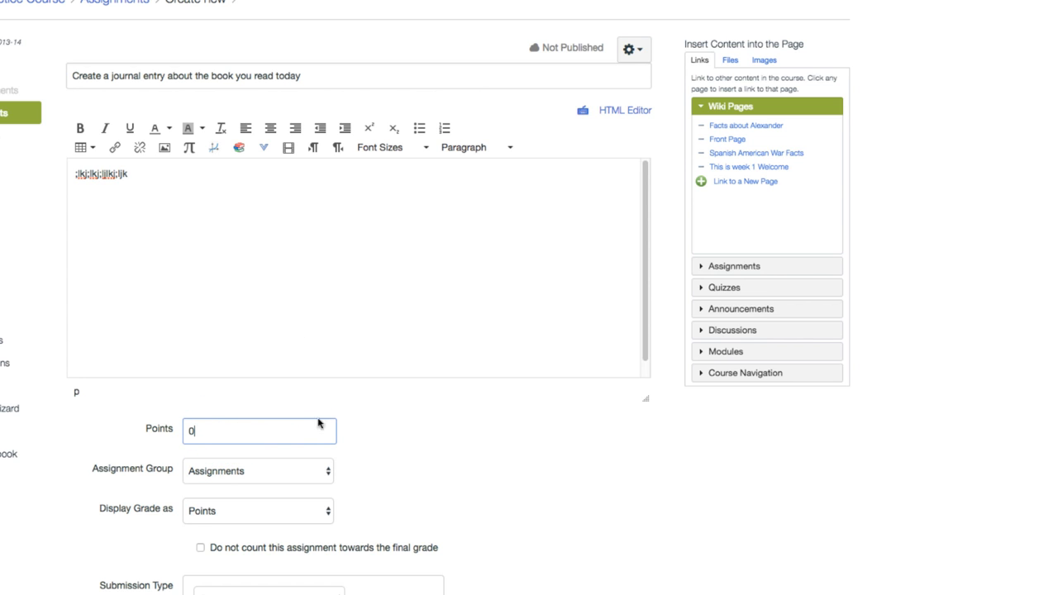
scroll(397, 413, "down", 4)
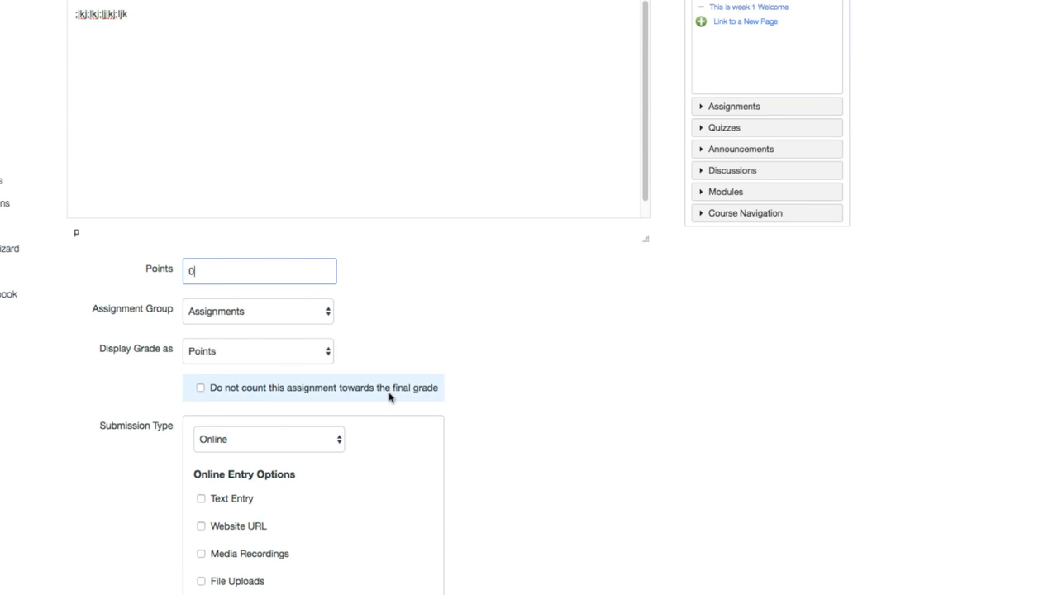
key("BackSpace")
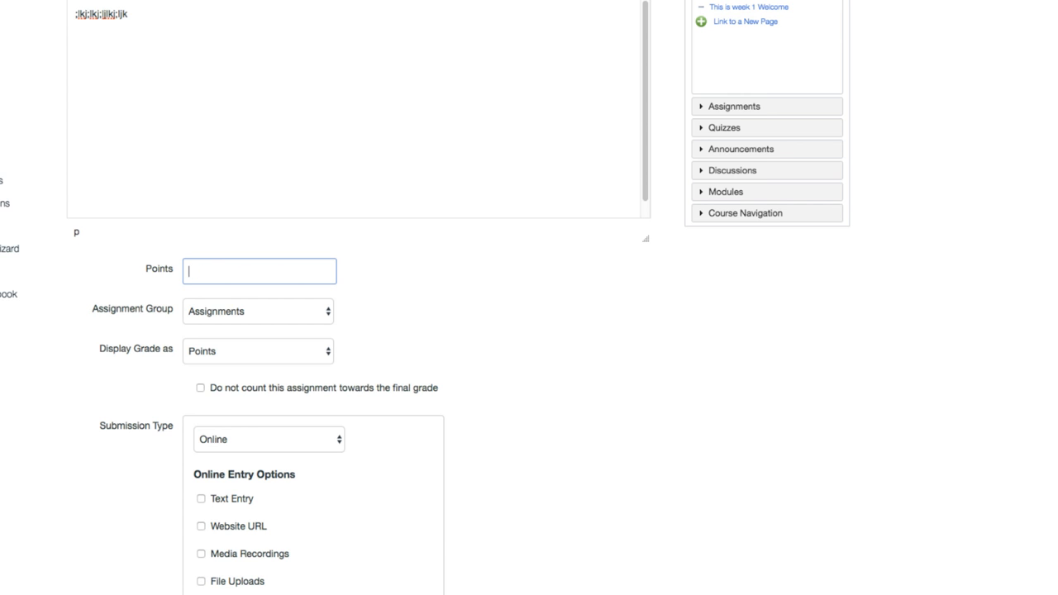
type("100")
Step: Choose the Assignments group for the new assignment and display its grade as Percentage
left_click(253, 314)
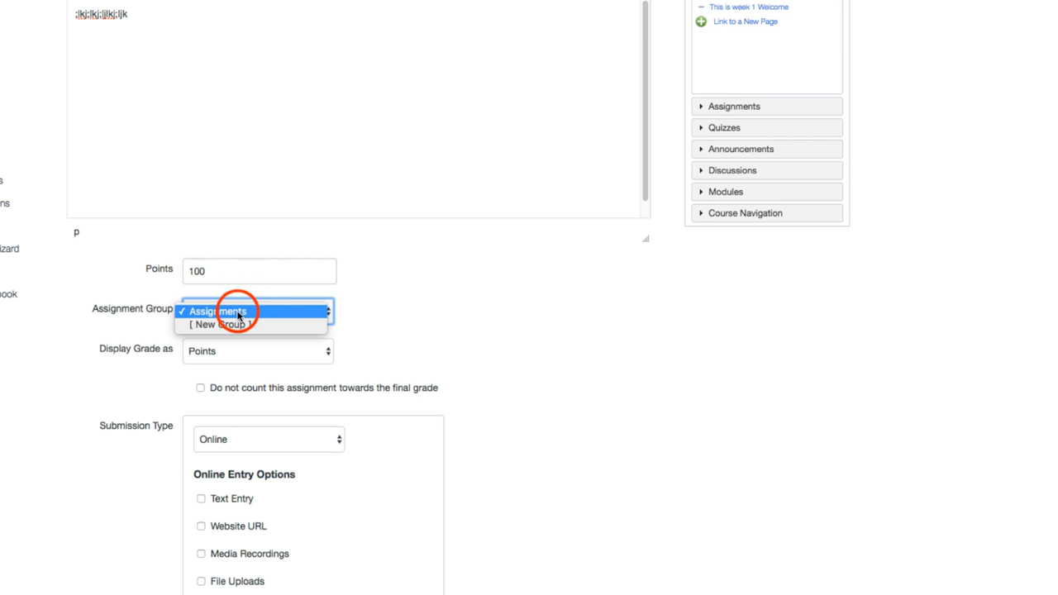
left_click(239, 312)
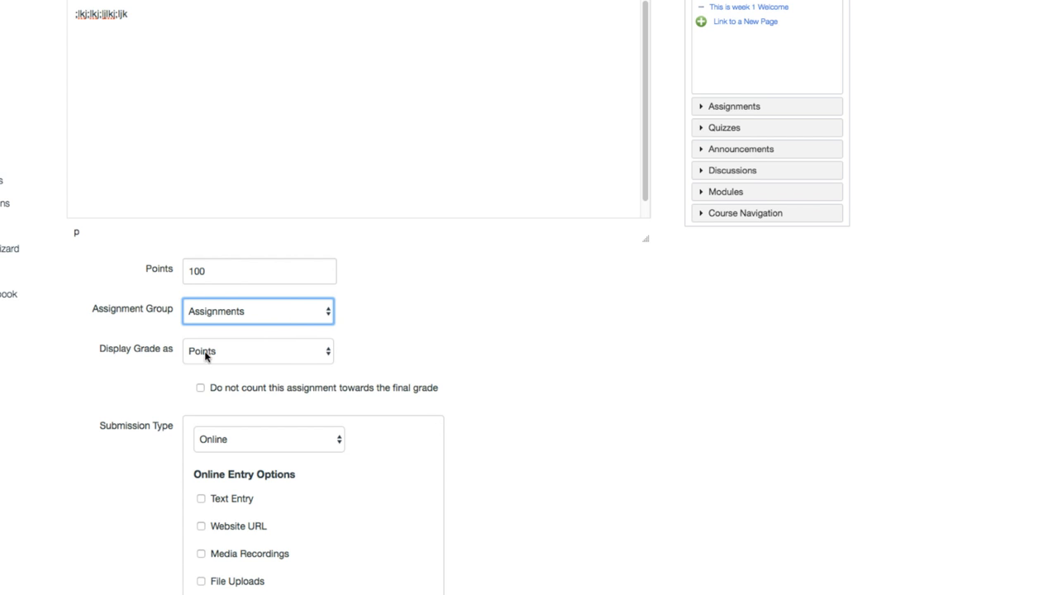
left_click(322, 360)
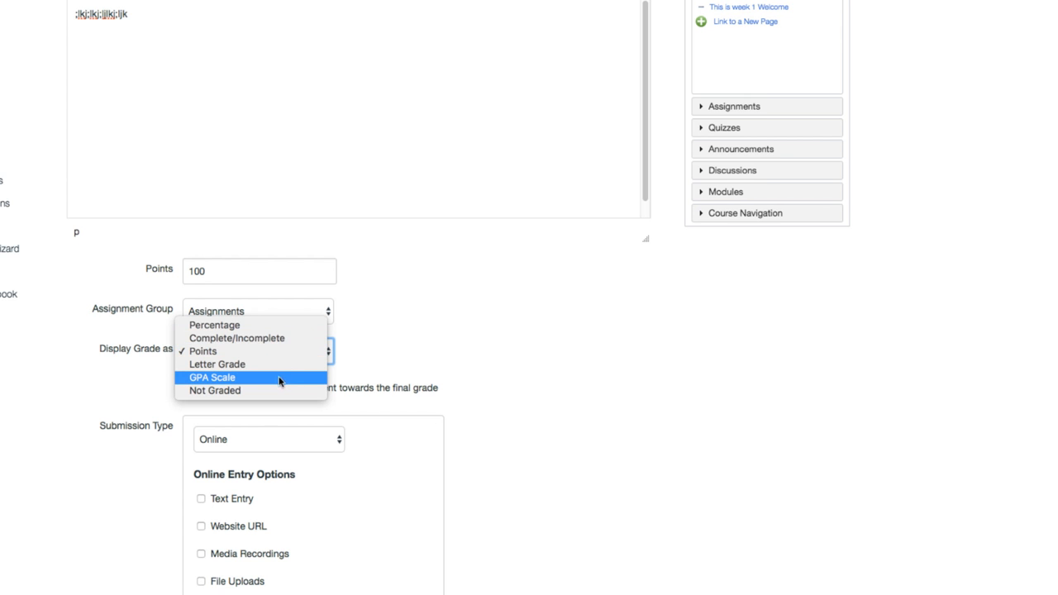
left_click(223, 325)
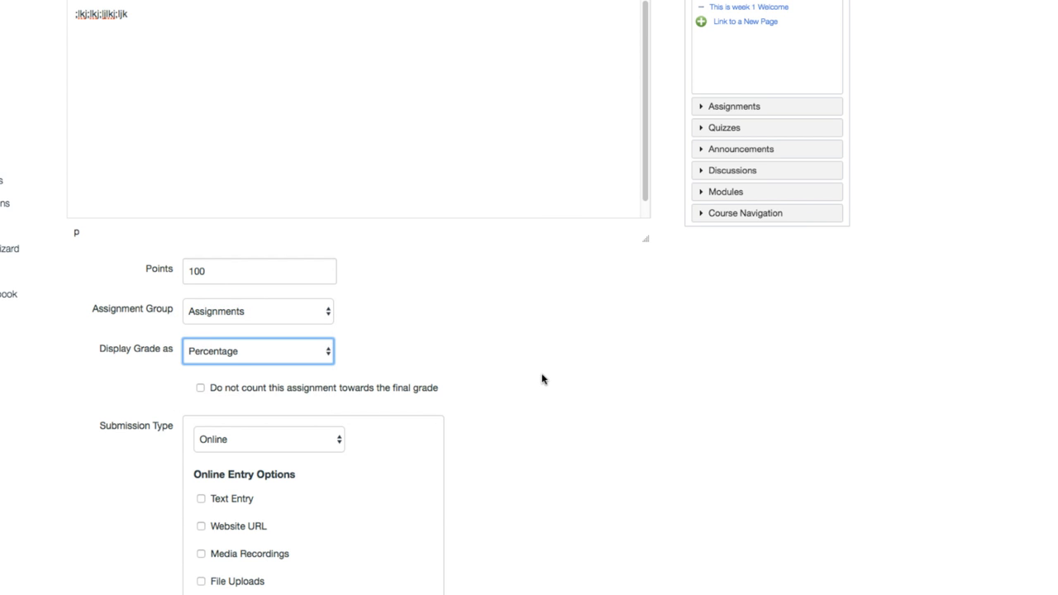
Step: Choose Online as the assignment's submission type
scroll(528, 373, "down", 2)
scroll(520, 371, "down", 3)
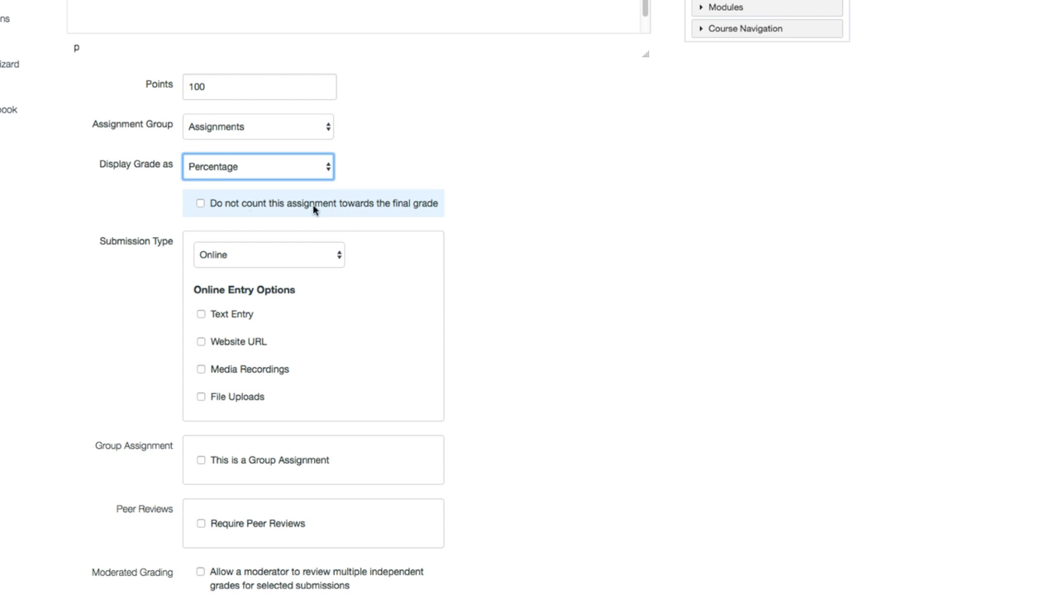
left_click(323, 254)
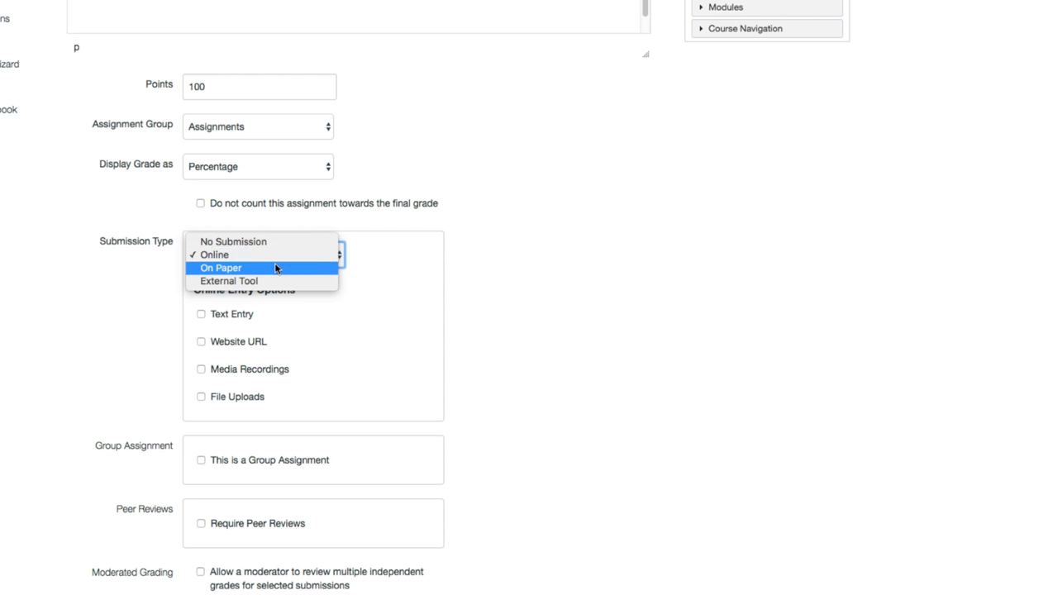
left_click(276, 258)
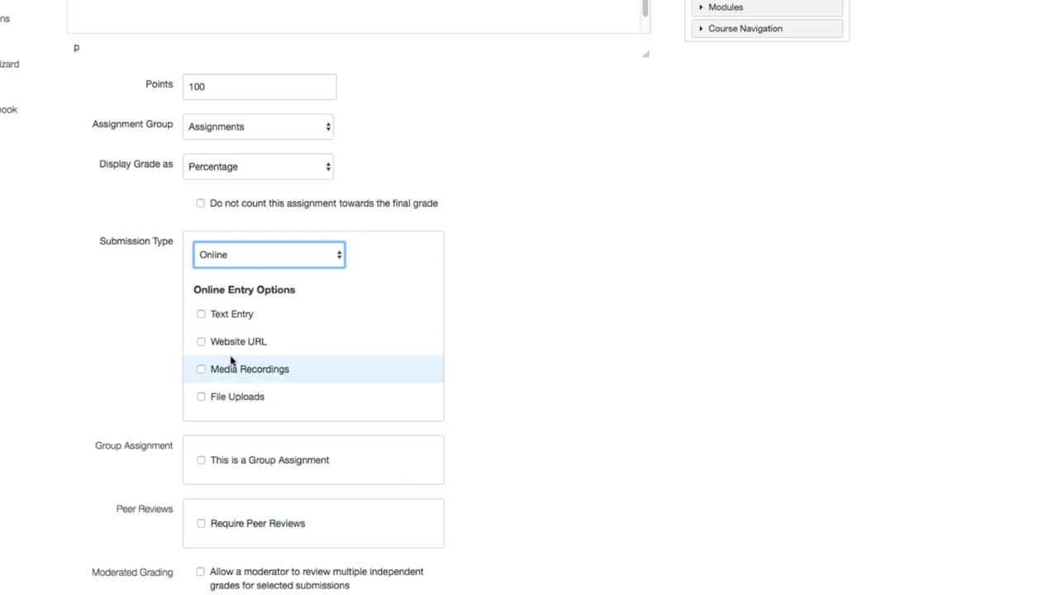
left_click(200, 318)
left_click(201, 316)
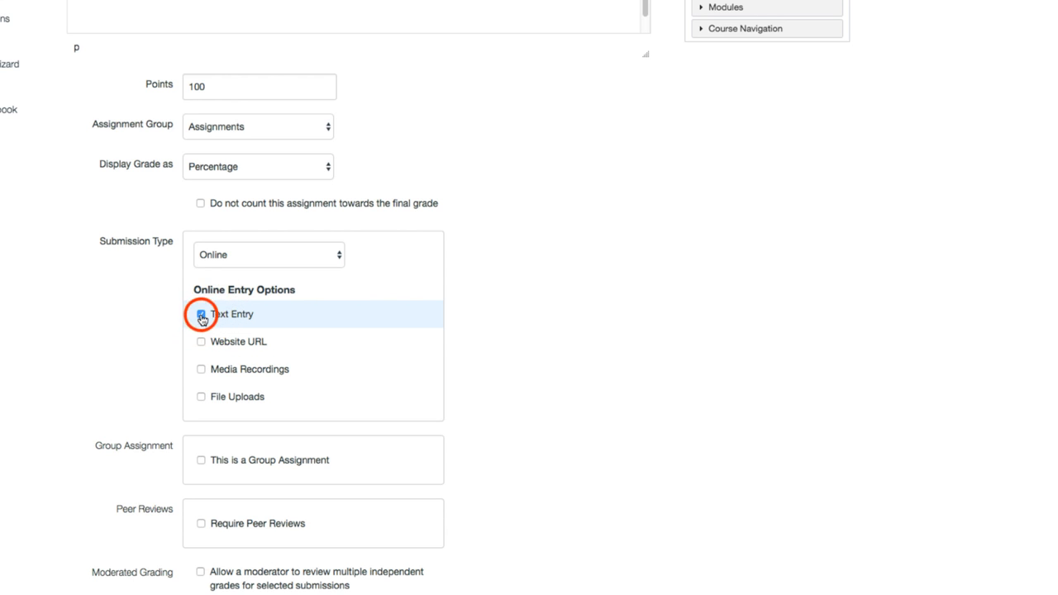
left_click(202, 316)
left_click(202, 343)
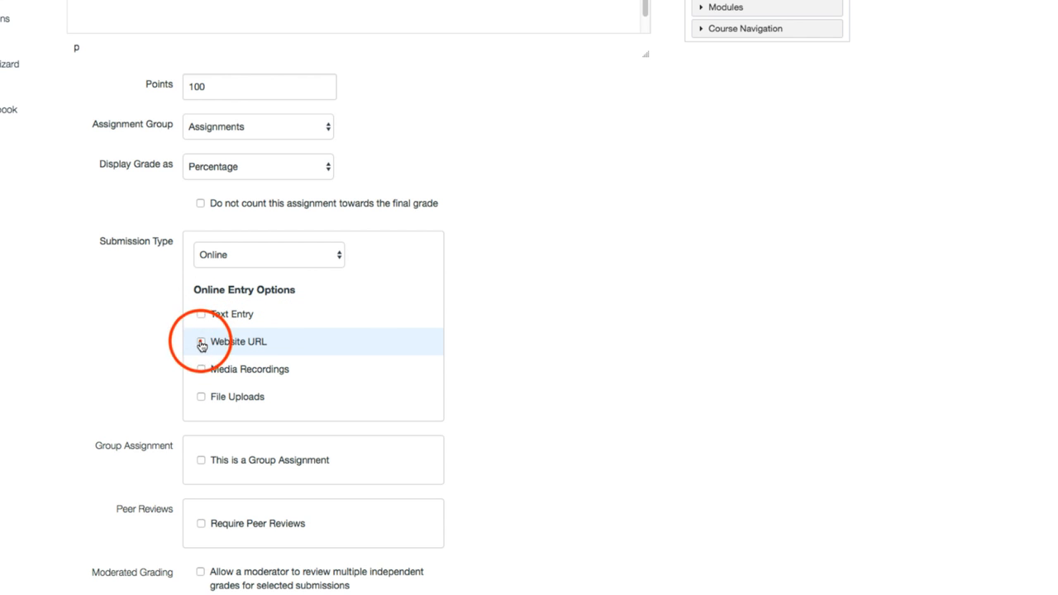
left_click(201, 344)
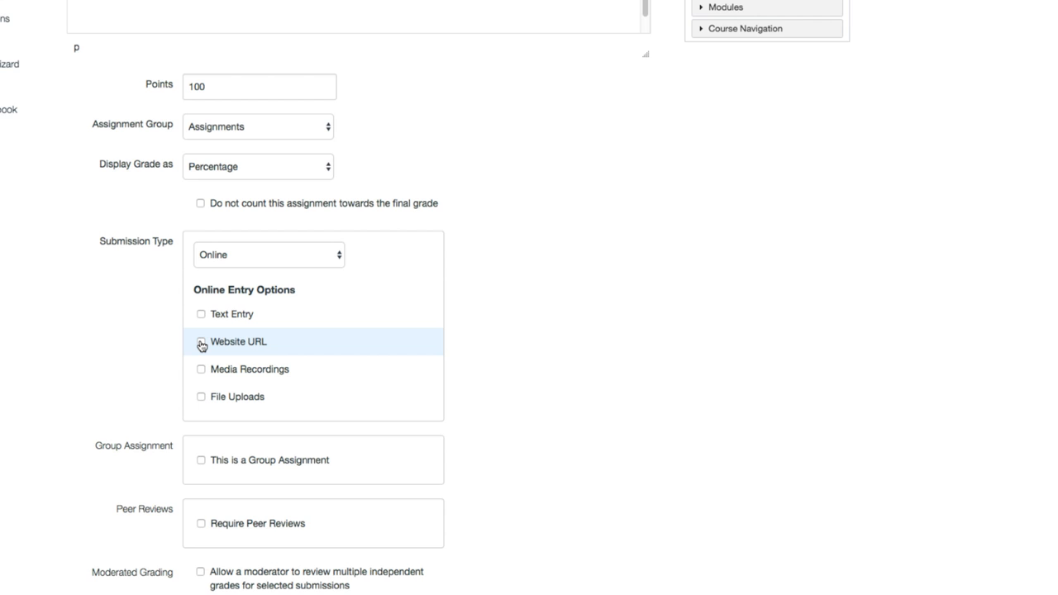
Step: Allow file uploads as the online entry option and restrict the accepted file types to .docx
left_click(201, 398)
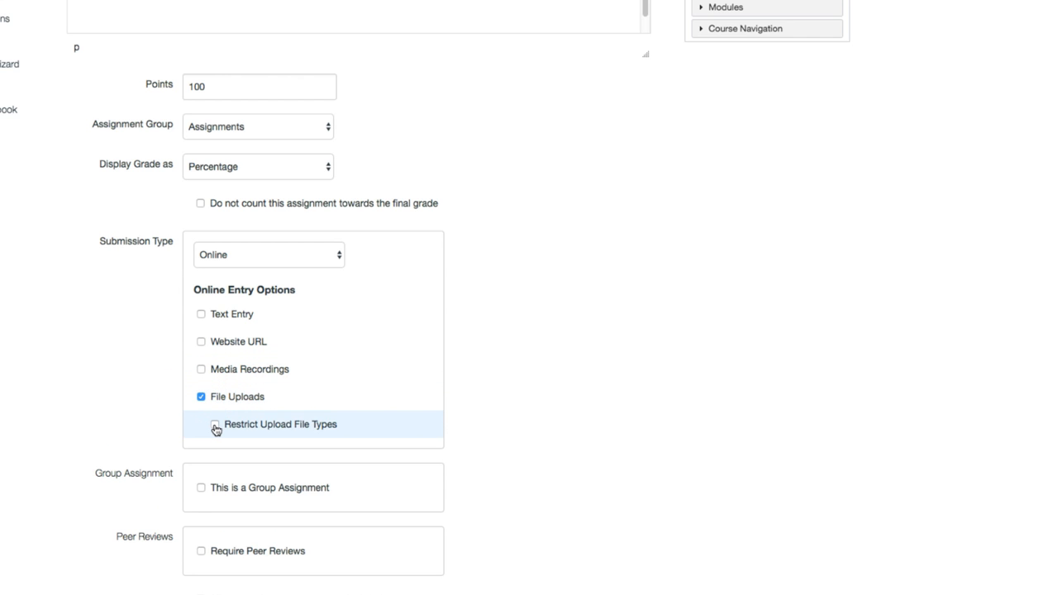
left_click(214, 427)
left_click(273, 454)
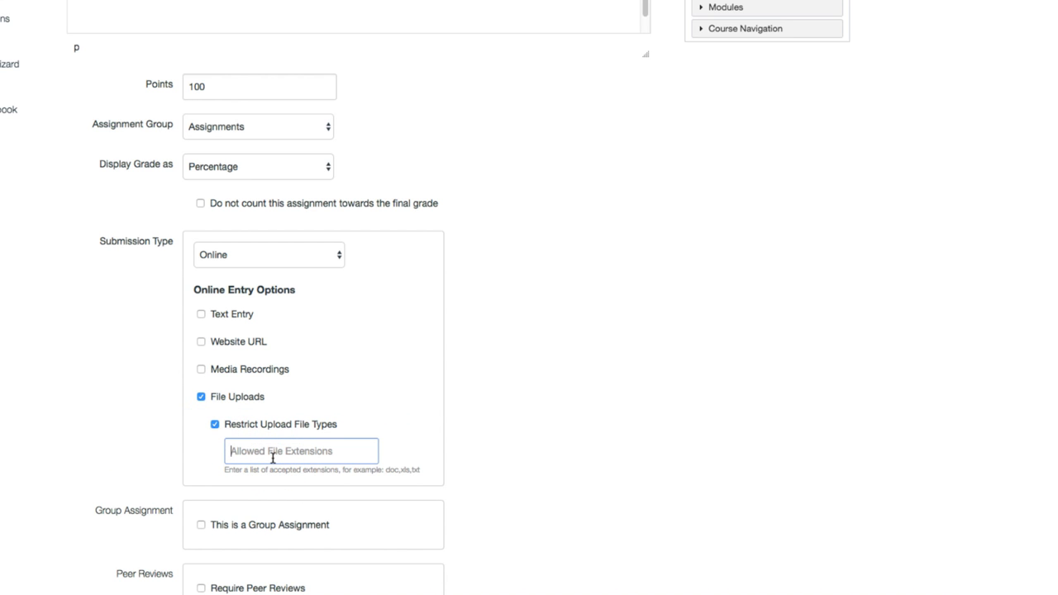
type(".docx")
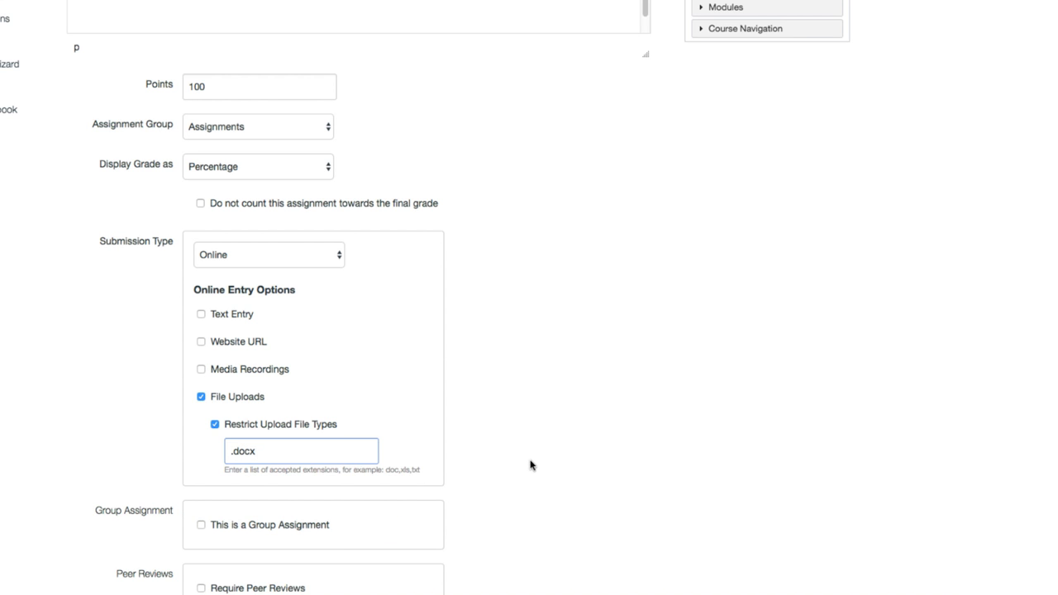
Step: Save and publish the journal entry assignment
scroll(530, 465, "down", 2)
scroll(496, 458, "down", 2)
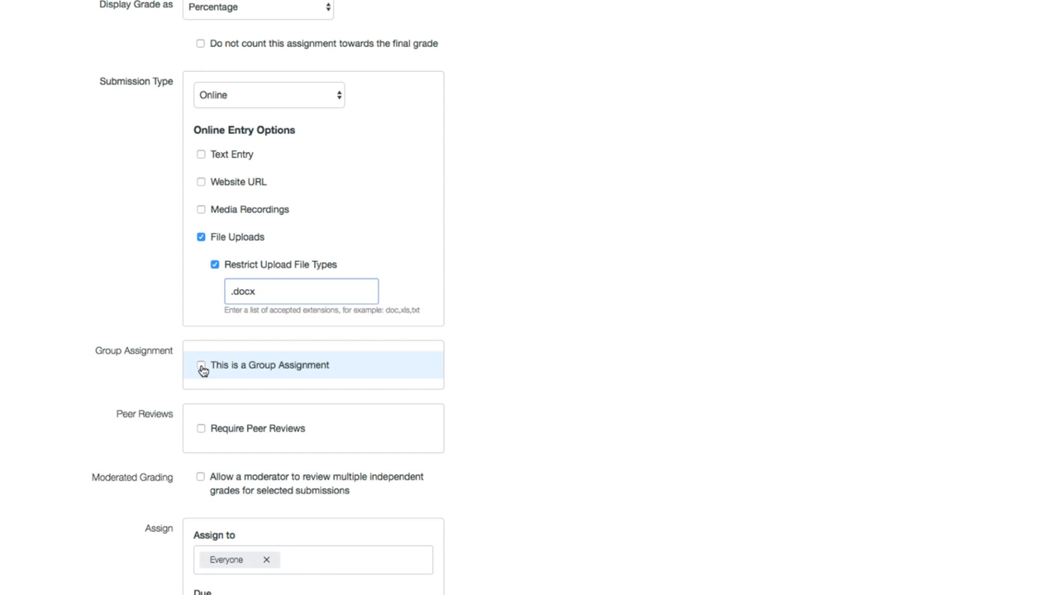
scroll(672, 382, "down", 2)
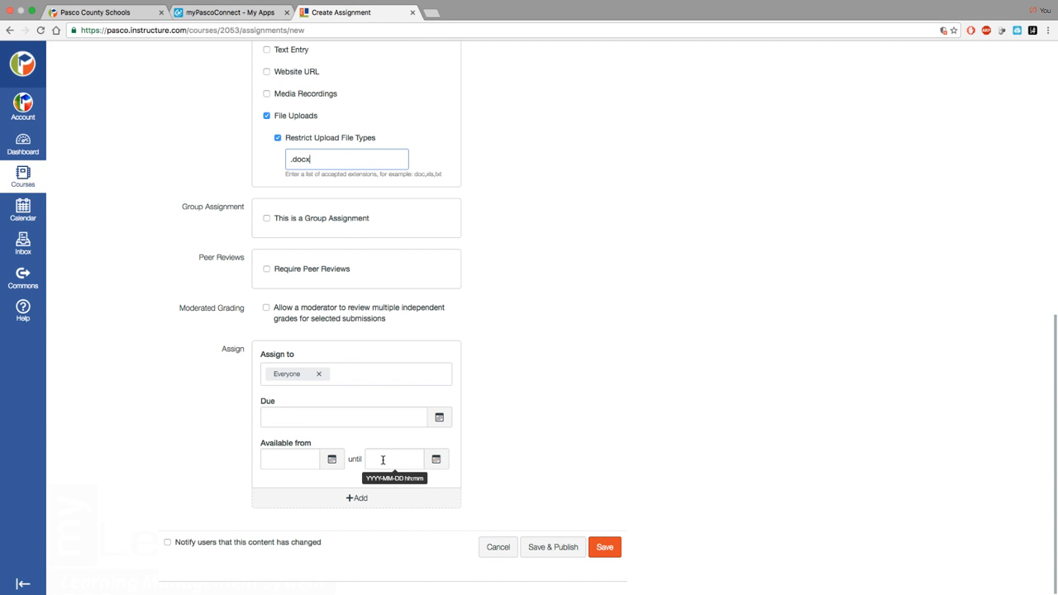
left_click(552, 547)
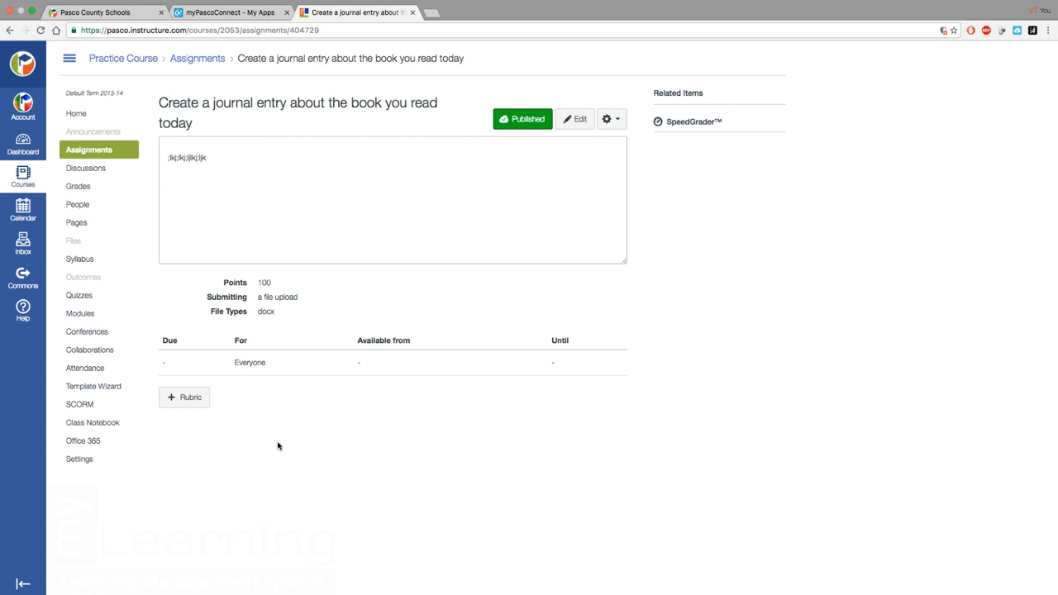
Step: Add the existing assignment "Create a journal entry about the book you read today" to the Week 1 module
left_click(86, 315)
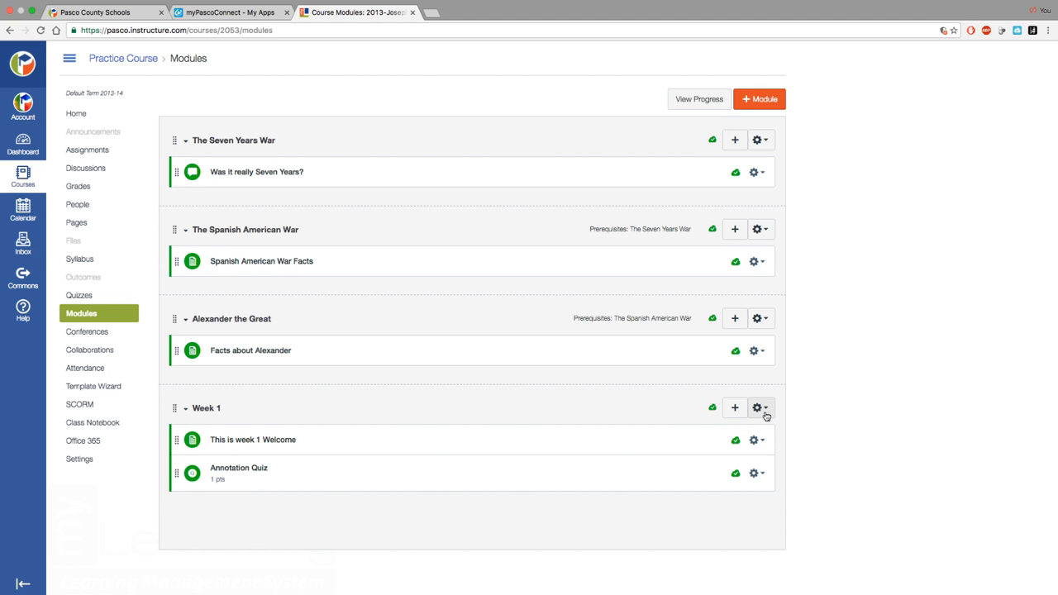
left_click(735, 412)
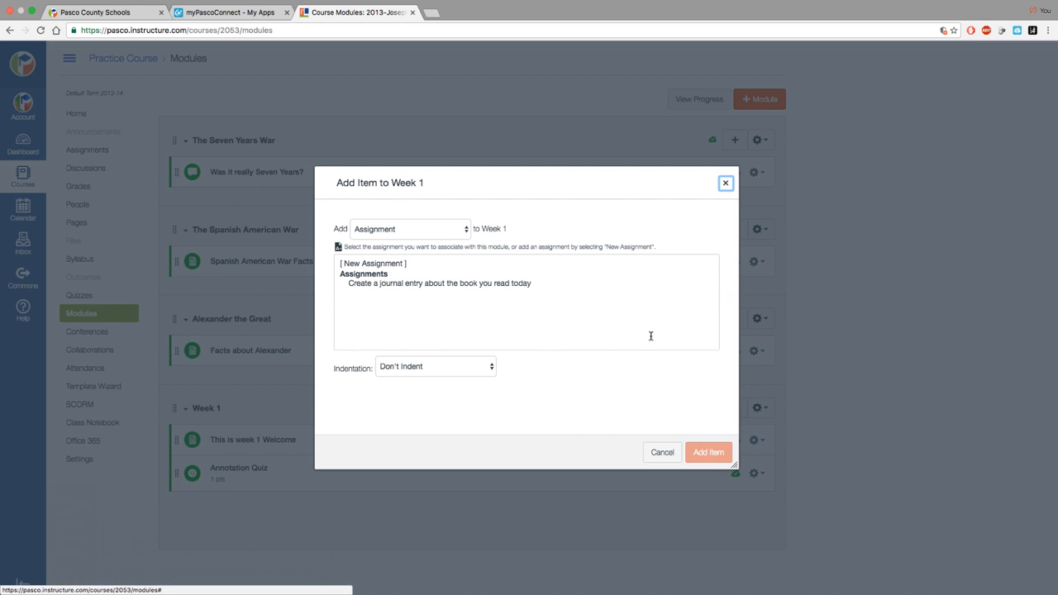
left_click(442, 228)
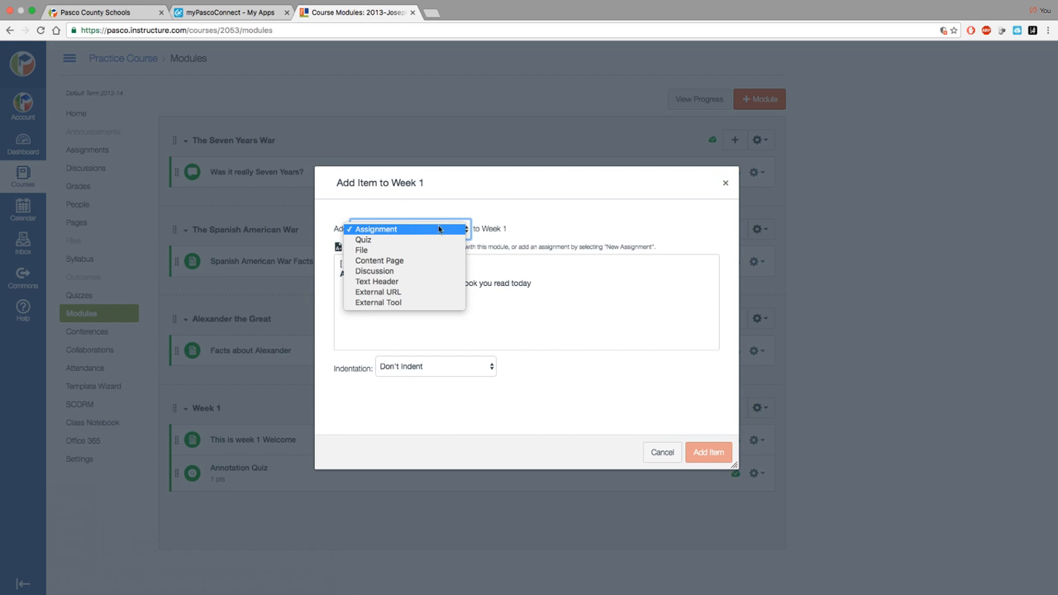
left_click(417, 233)
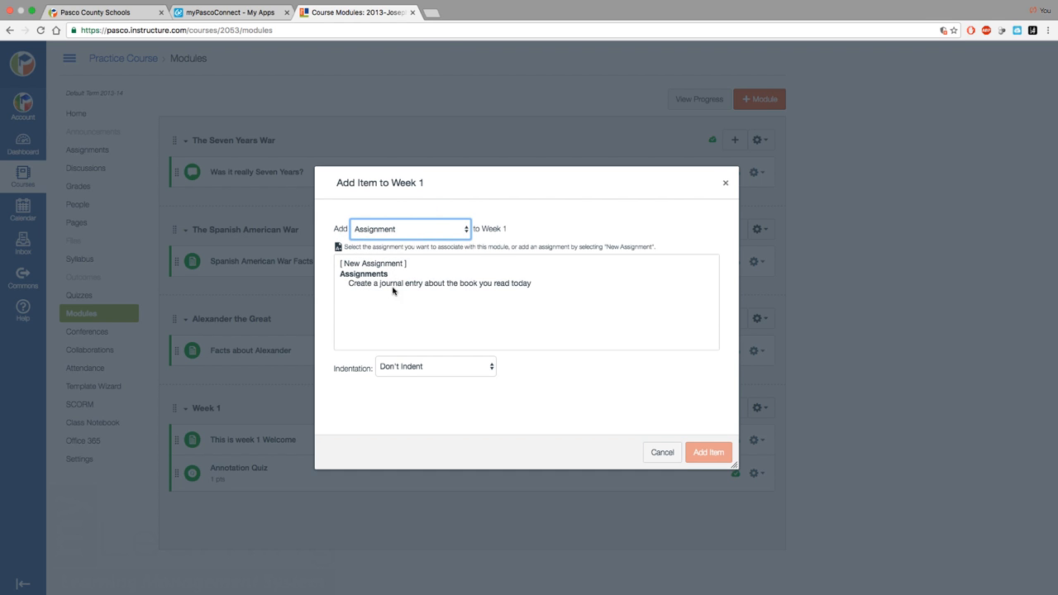
left_click(375, 285)
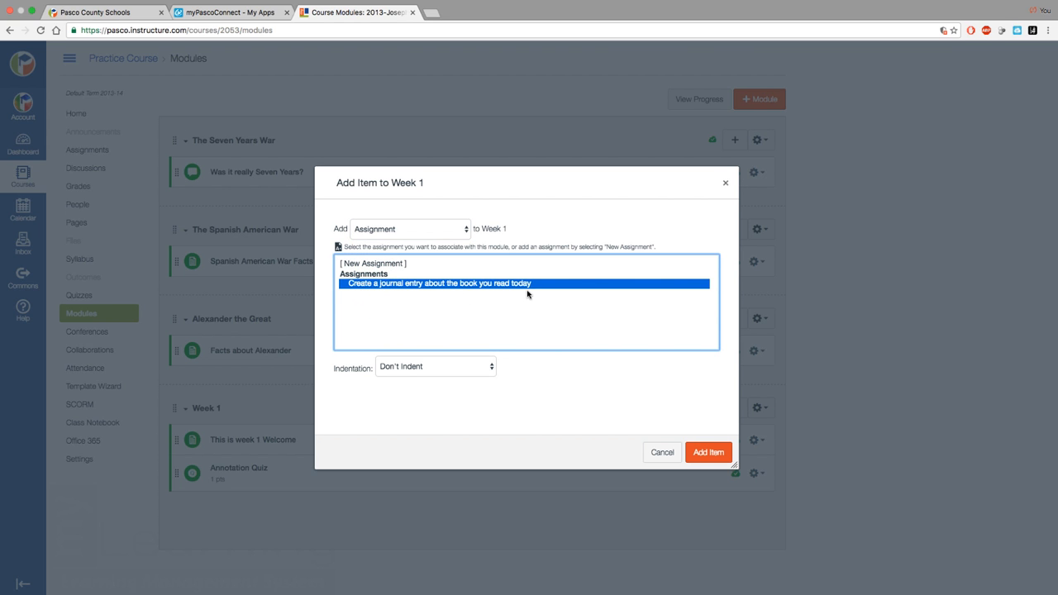
left_click(718, 454)
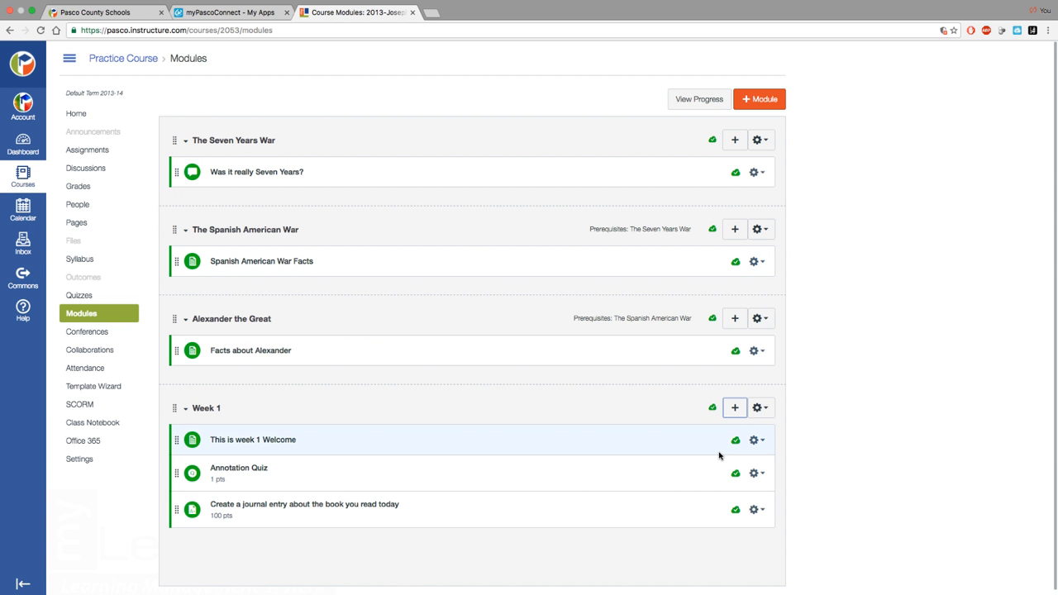
Step: Move the journal entry assignment above the Annotation Quiz in the Week 1 module
left_click(176, 510)
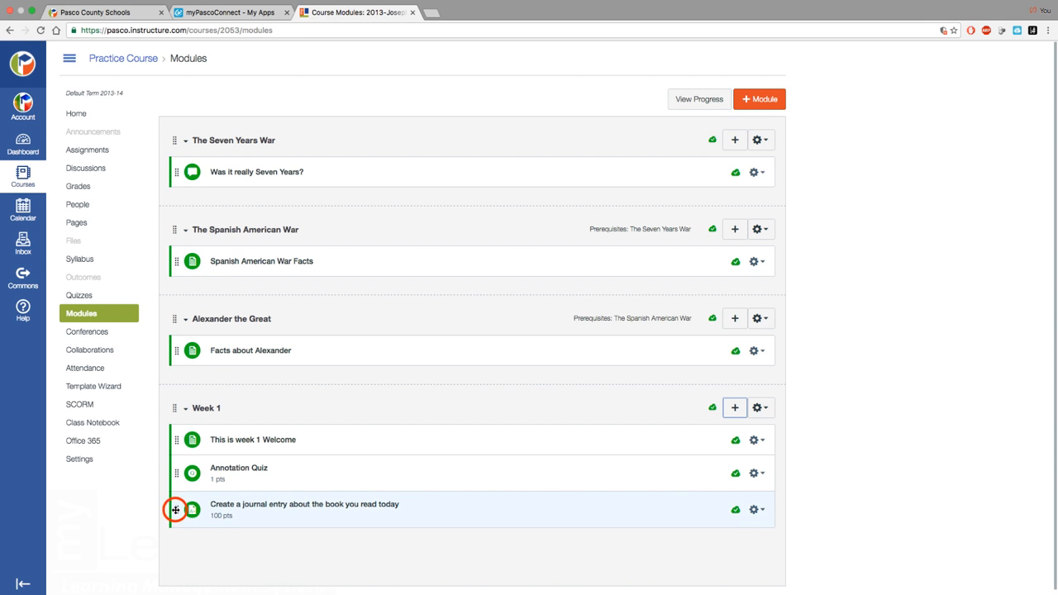
left_click_drag(176, 509, 182, 471)
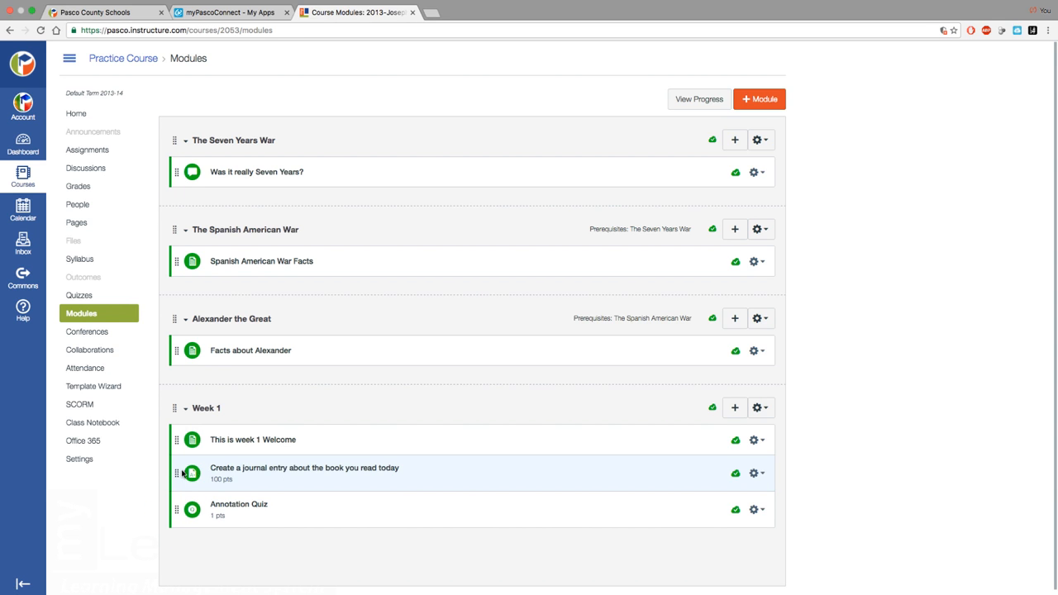